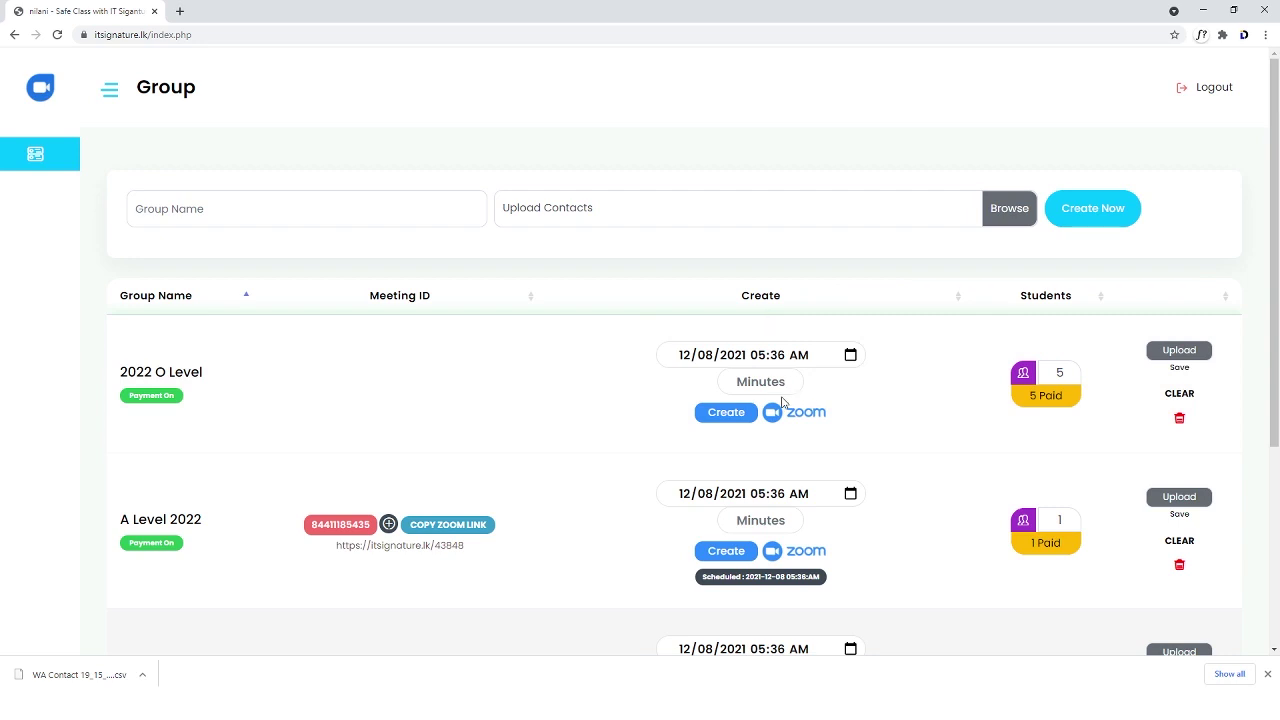
Step: Check the 2022 O Level meeting's date and minute fields, then open its 5 paid students
left_click(699, 355)
left_click(777, 356)
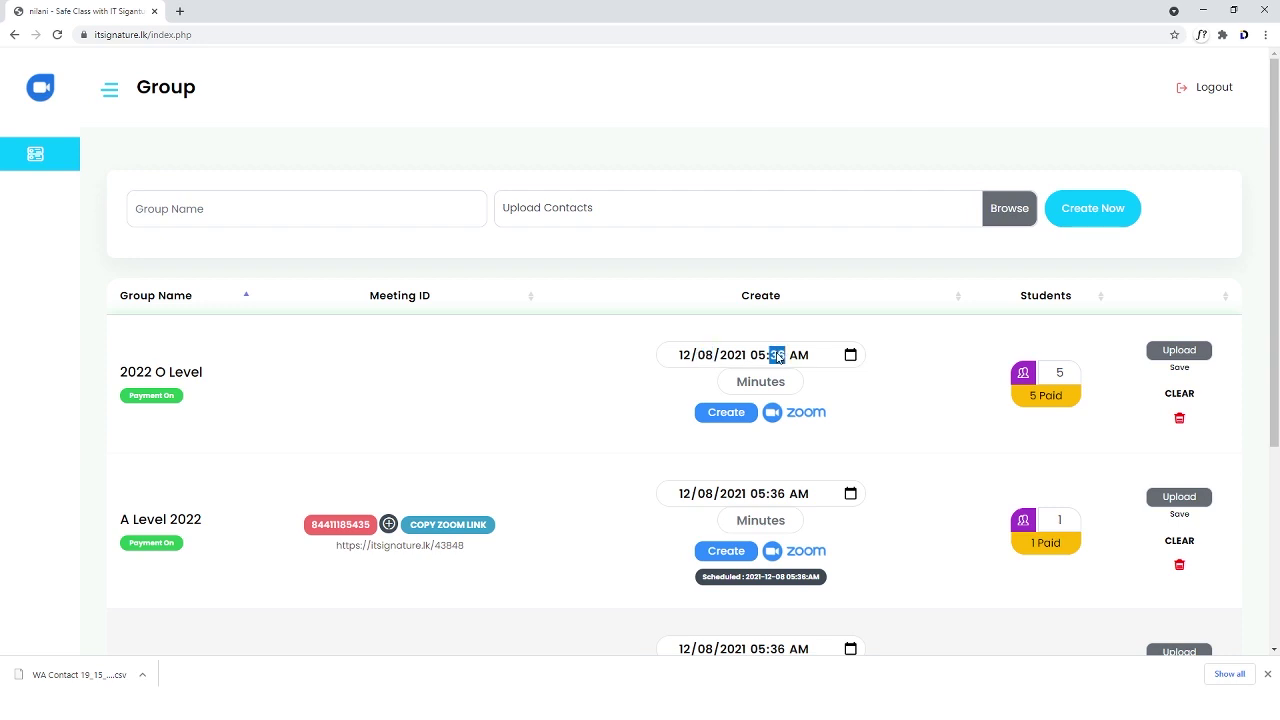
left_click(706, 356)
left_click(777, 356)
left_click(1053, 404)
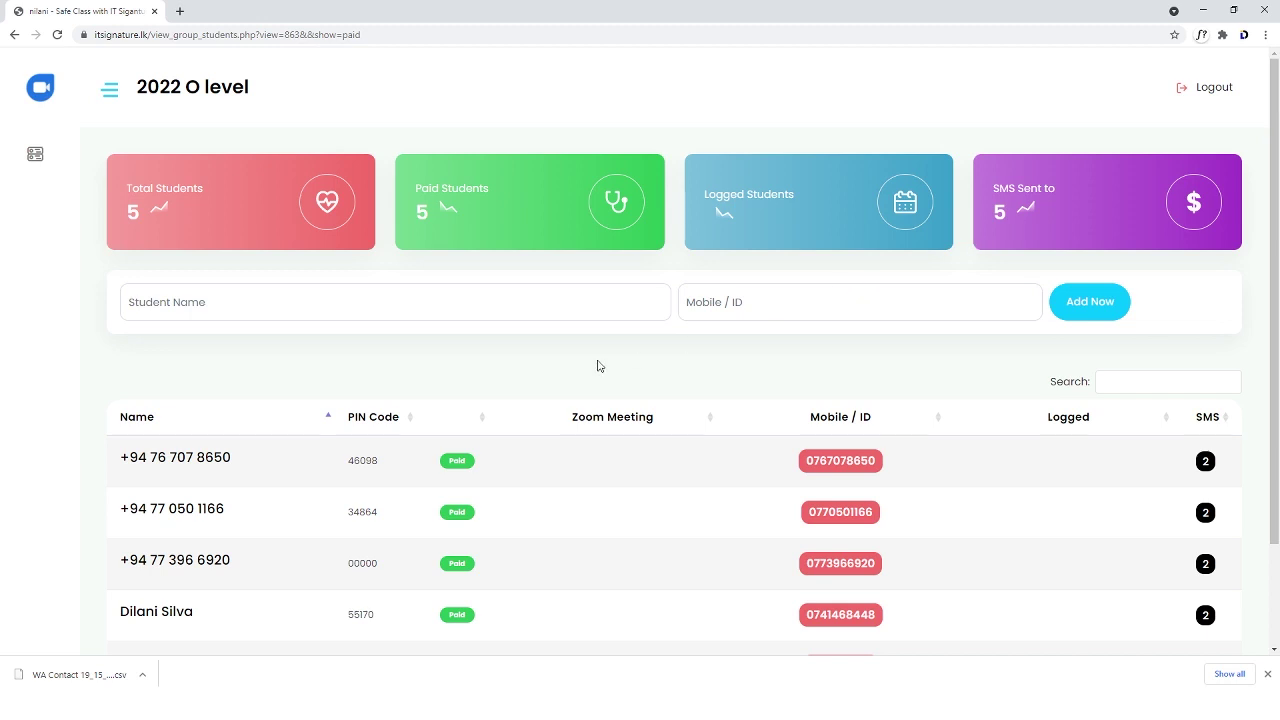
scroll(600, 366, "down", 2)
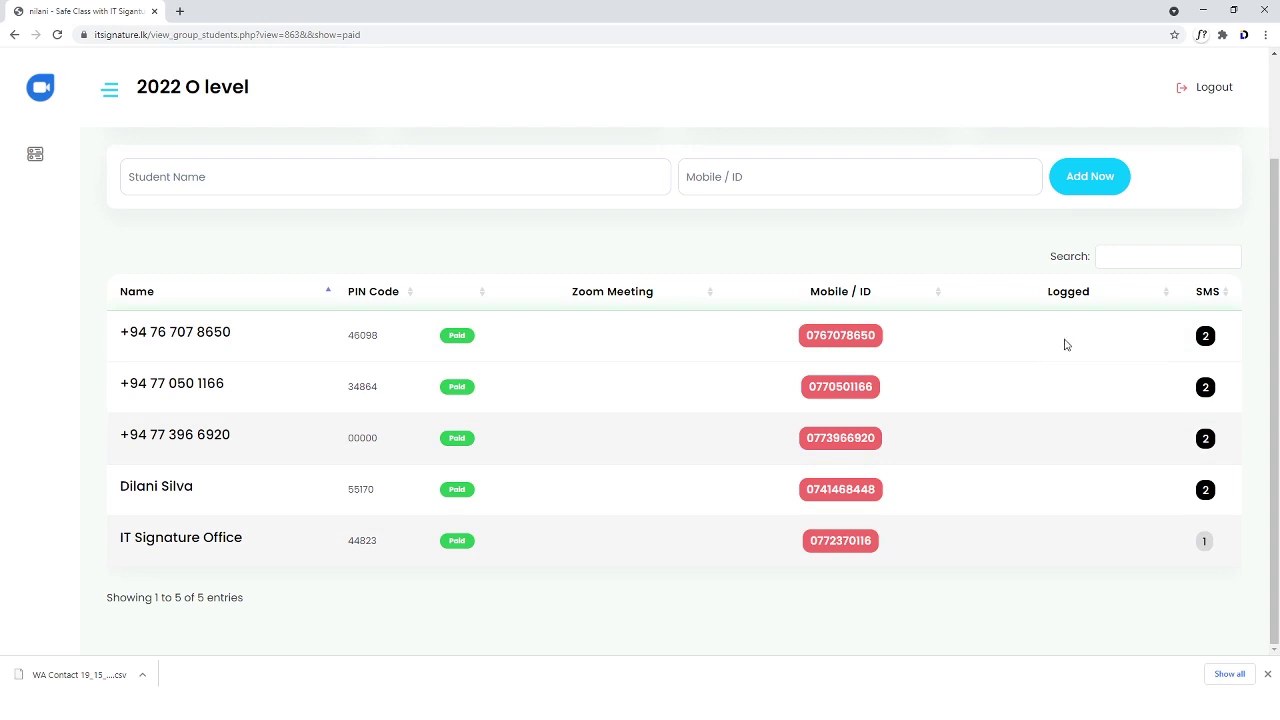
scroll(1066, 344, "up", 2)
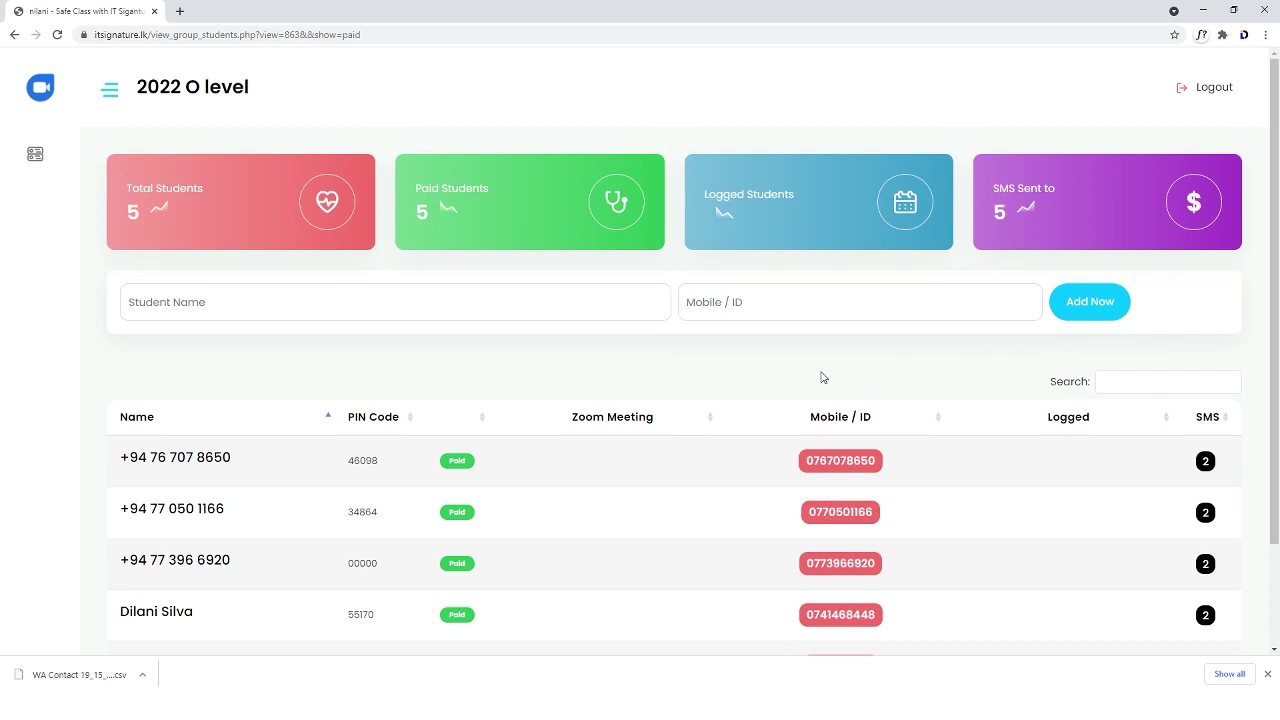
left_click(460, 466)
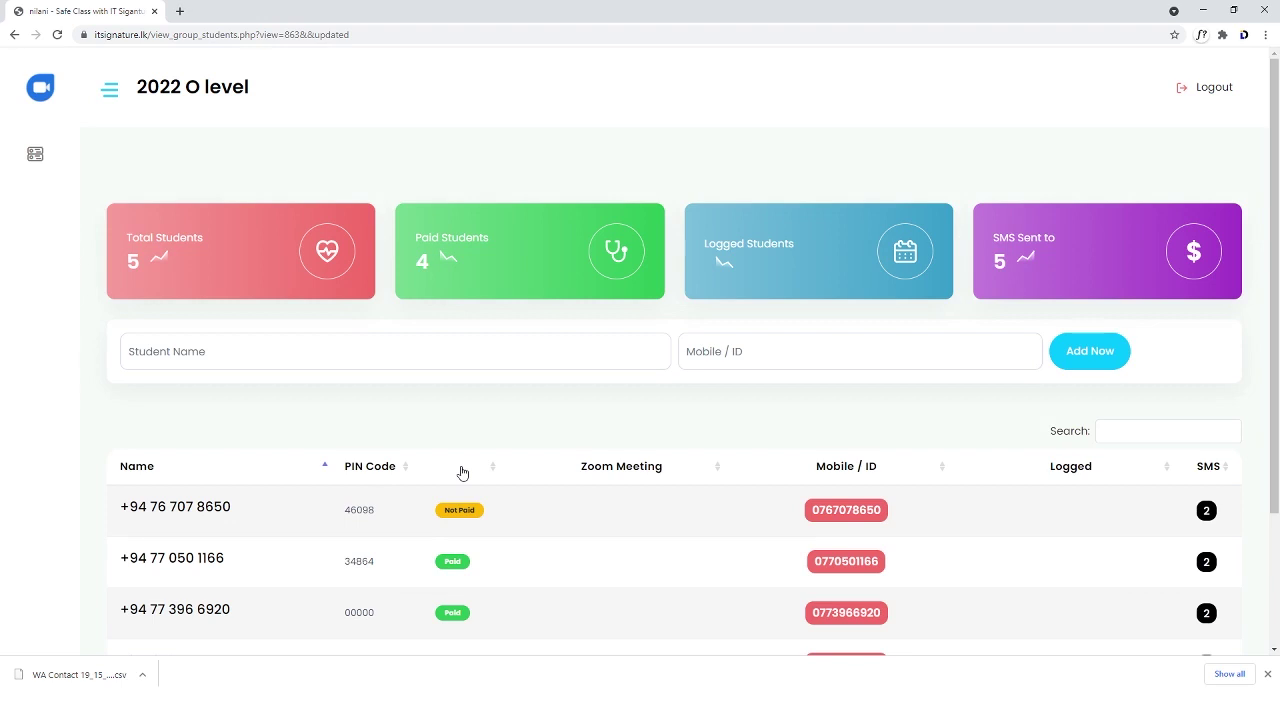
left_click(458, 518)
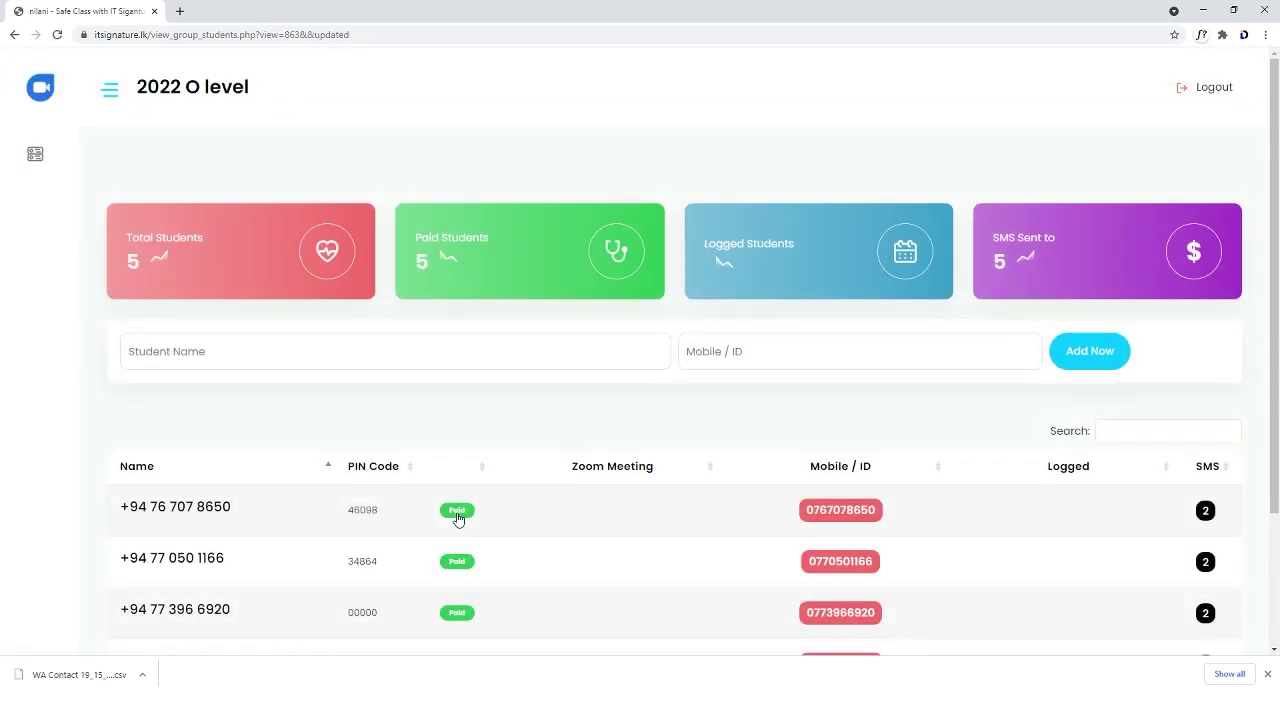
left_click(459, 572)
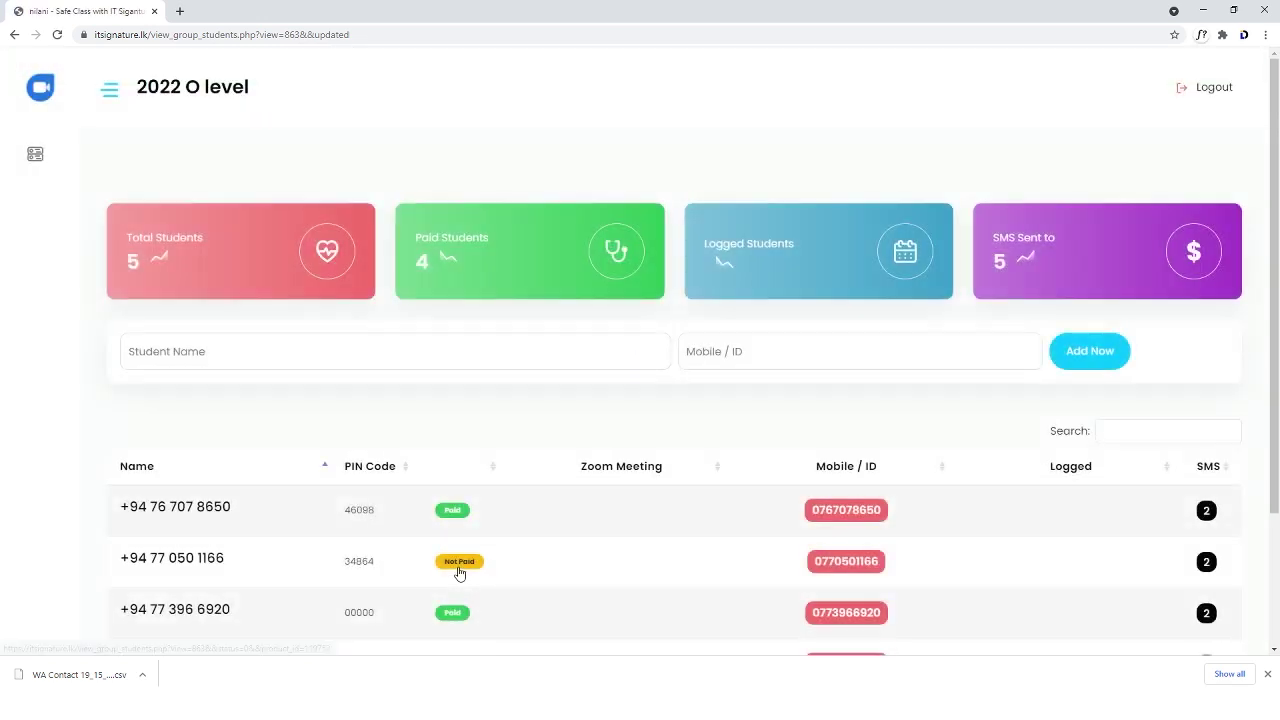
left_click(459, 572)
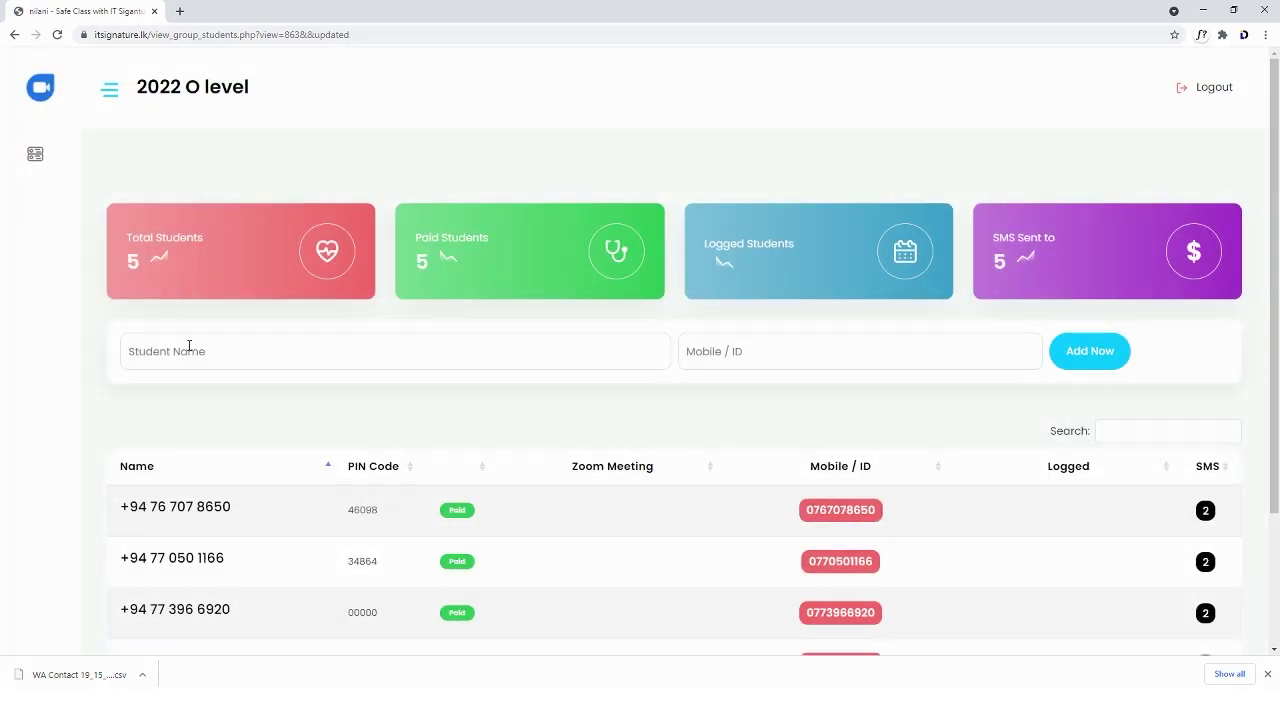
Step: Point out the Mobile / ID and Student Name fields, then expand the sidebar menu
left_click(770, 349)
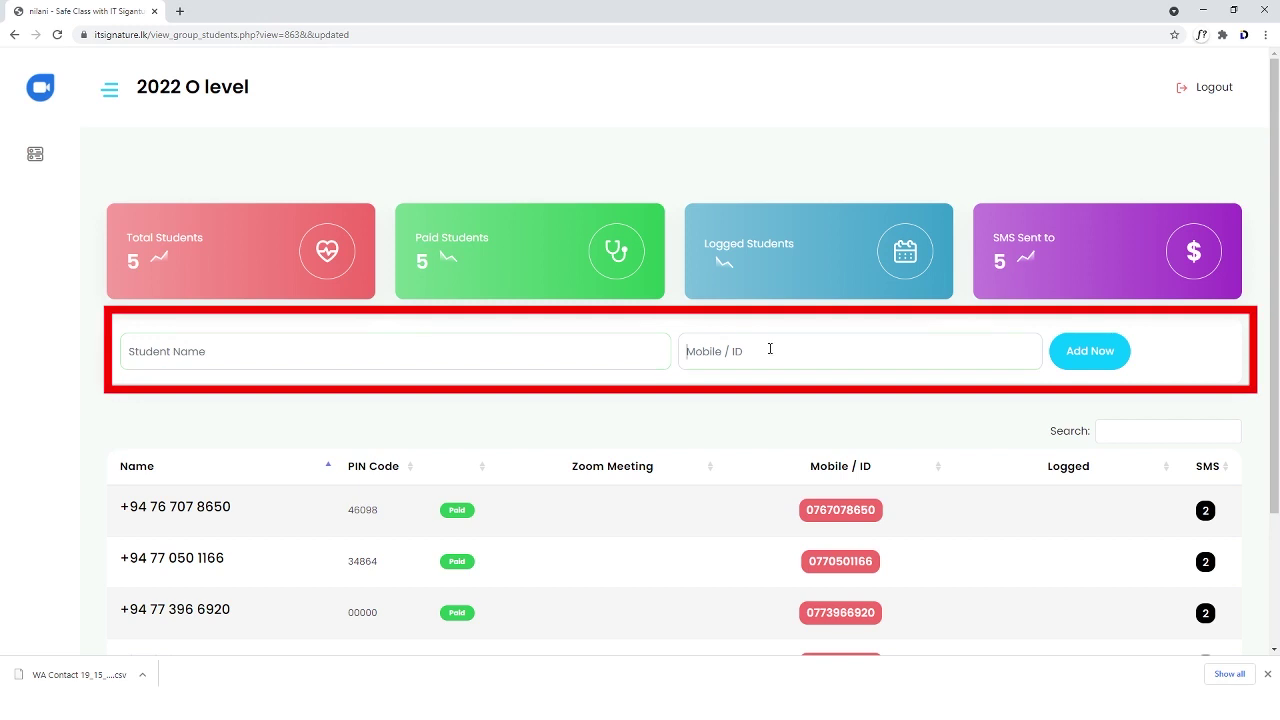
left_click(379, 351)
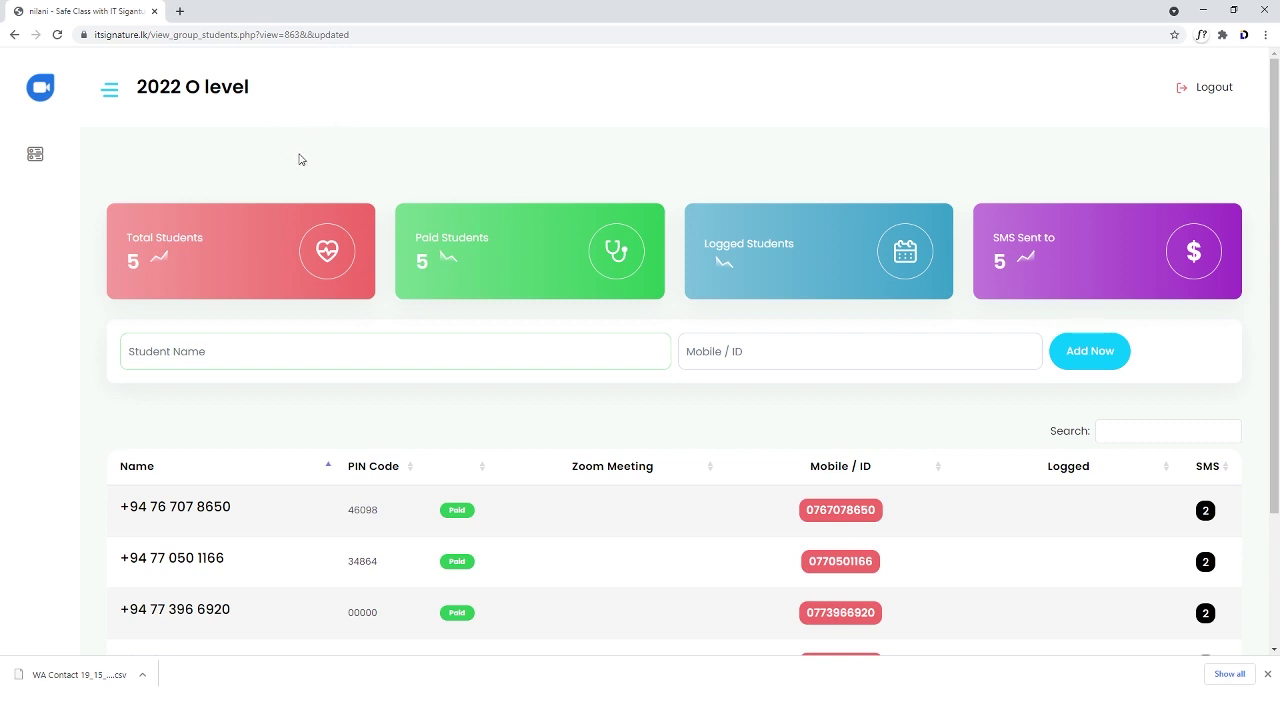
left_click(106, 90)
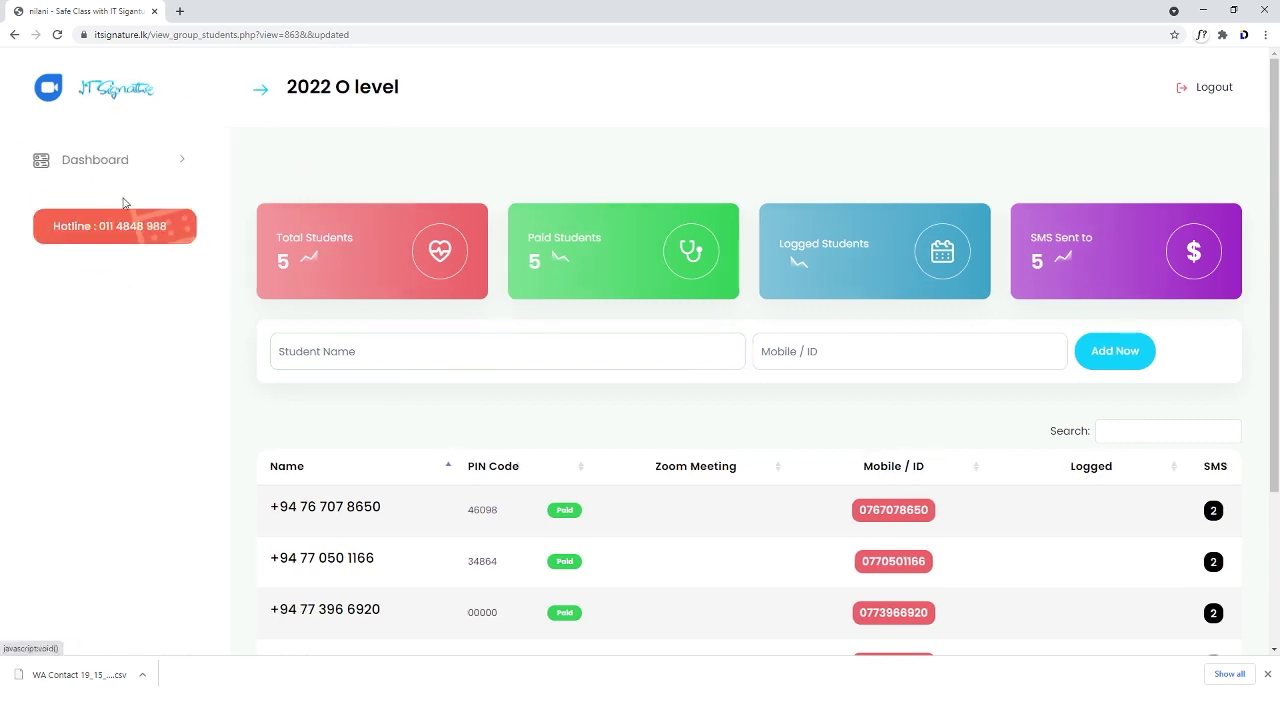
Step: From the Dashboard, set the 2022 O Level meeting to 08/20/2021 07:50 PM, 50 minutes
left_click(178, 161)
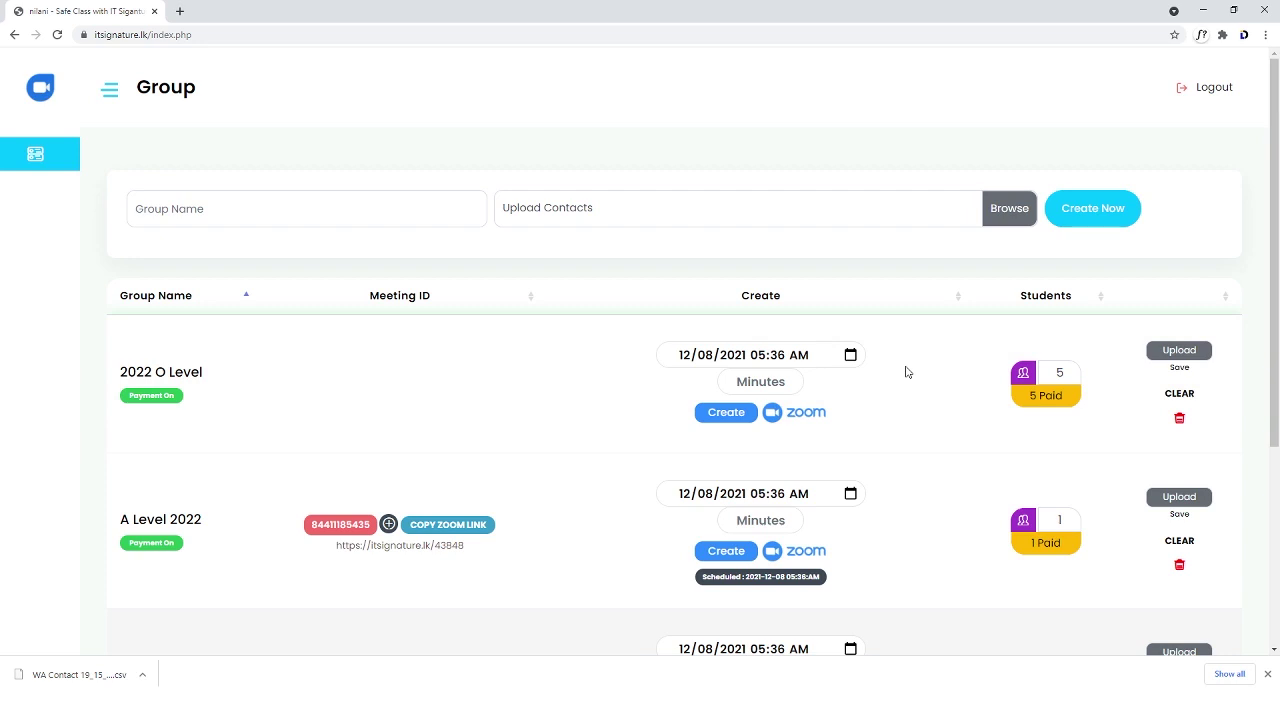
left_click(686, 361)
left_click(766, 464)
left_click(760, 355)
left_click(780, 356)
type("50")
left_click(760, 383)
type("50")
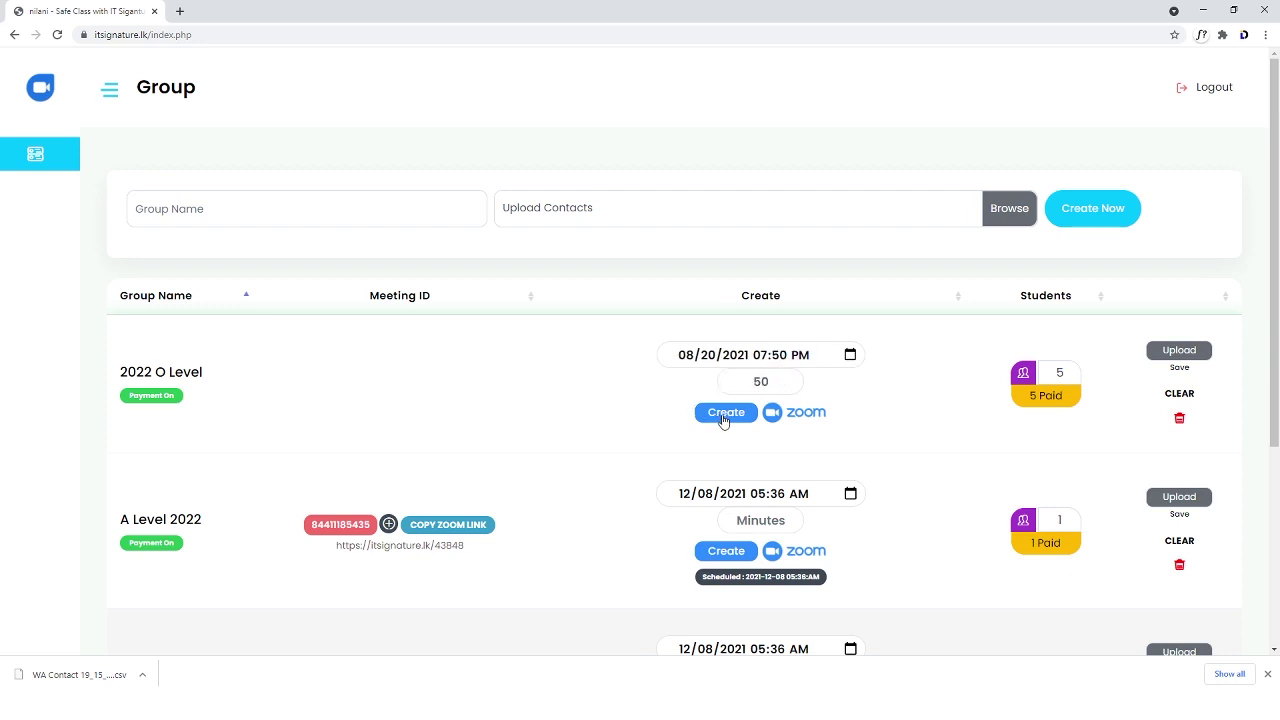
Step: Create the scheduled 2022 O Level Zoom meeting and confirm it with OK
left_click(723, 421)
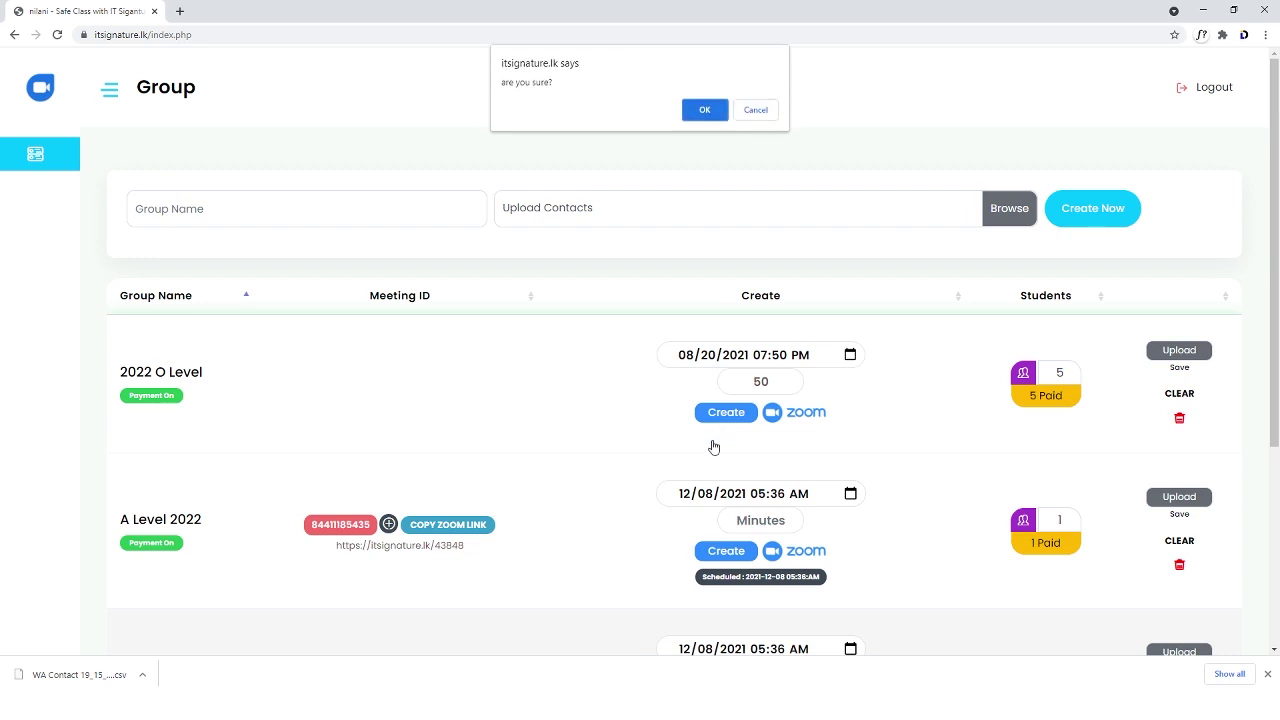
left_click(702, 112)
left_click(702, 110)
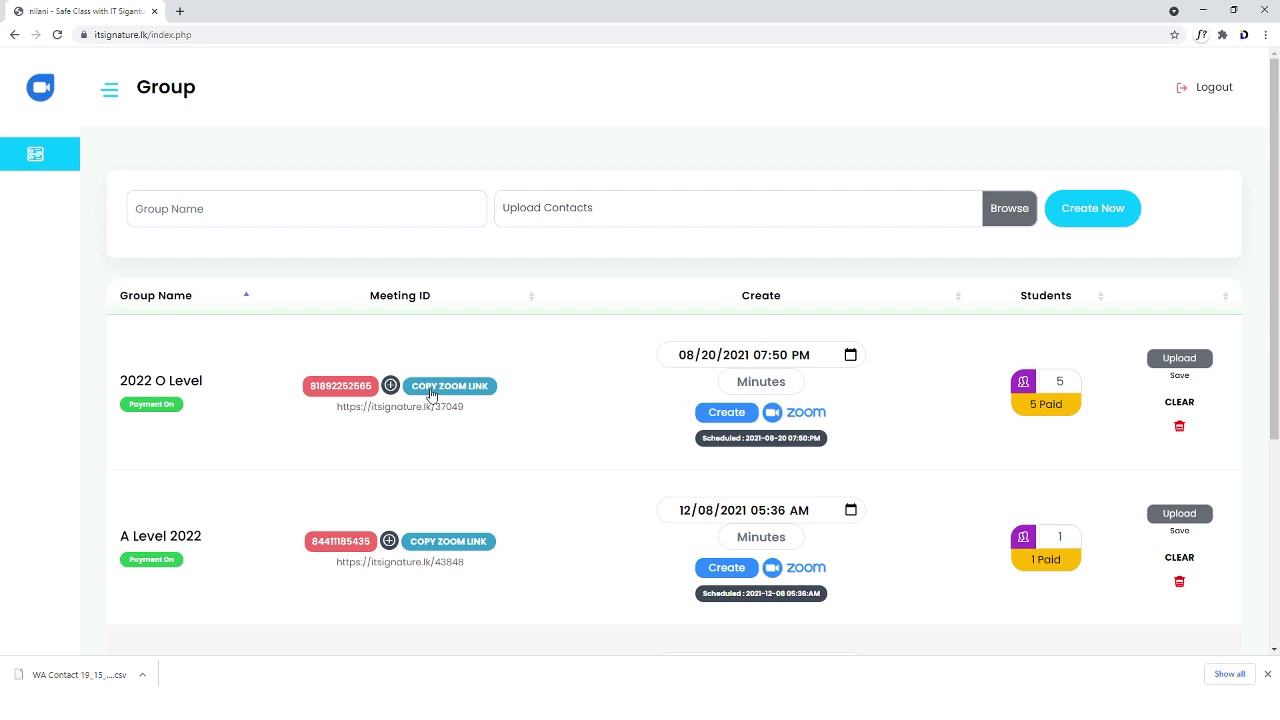
left_click(431, 392)
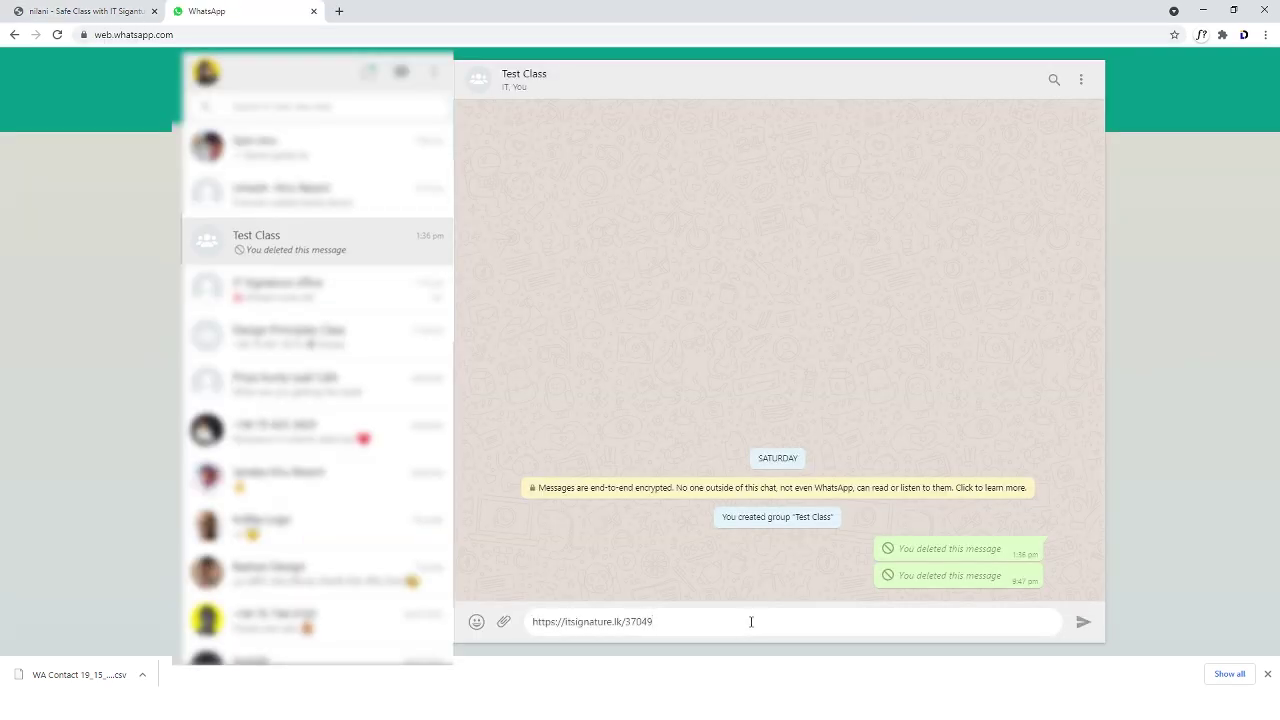
key("Return")
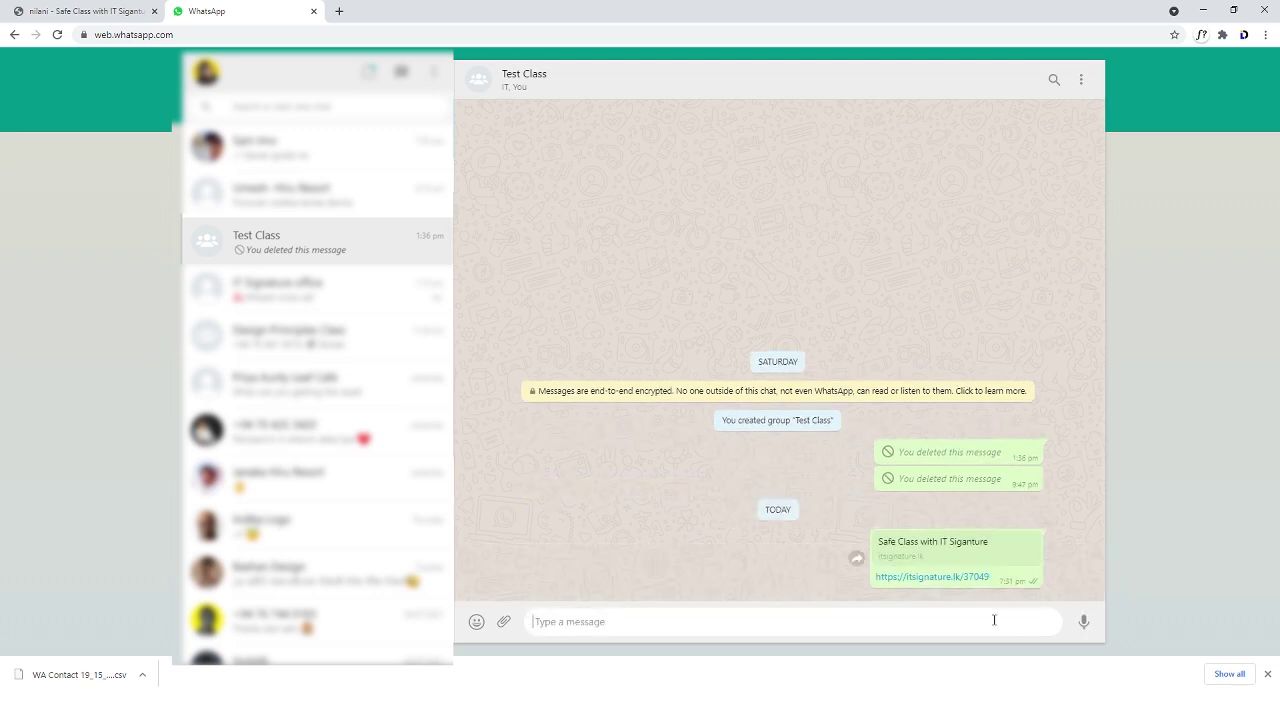
Step: Try joining via the shared link with an unpaid mobile number, then return to the Group page
left_click(928, 578)
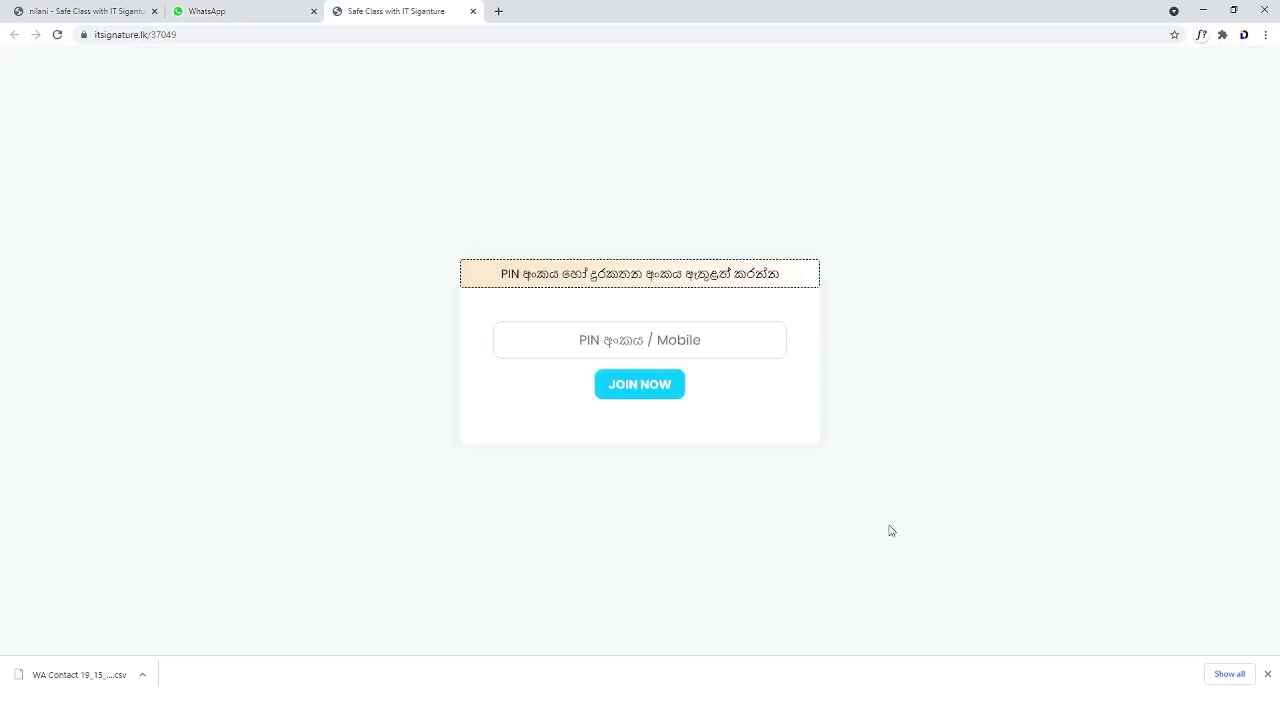
left_click(640, 340)
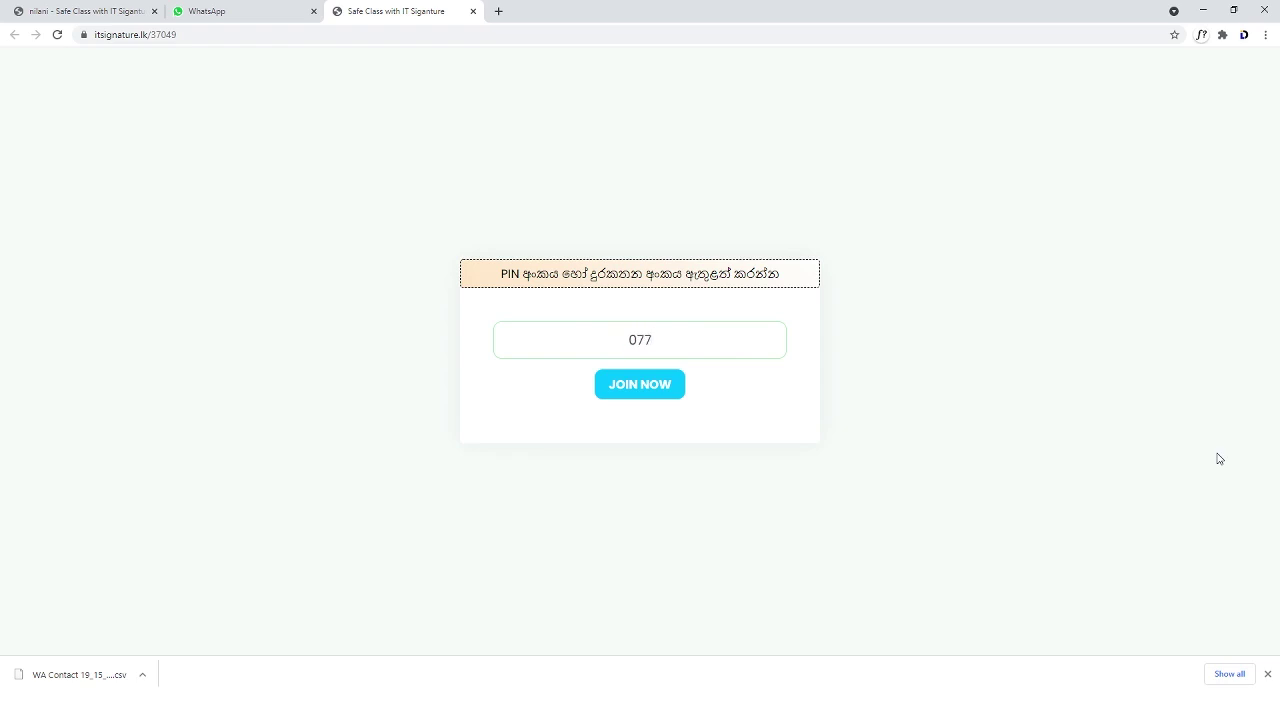
left_click(640, 395)
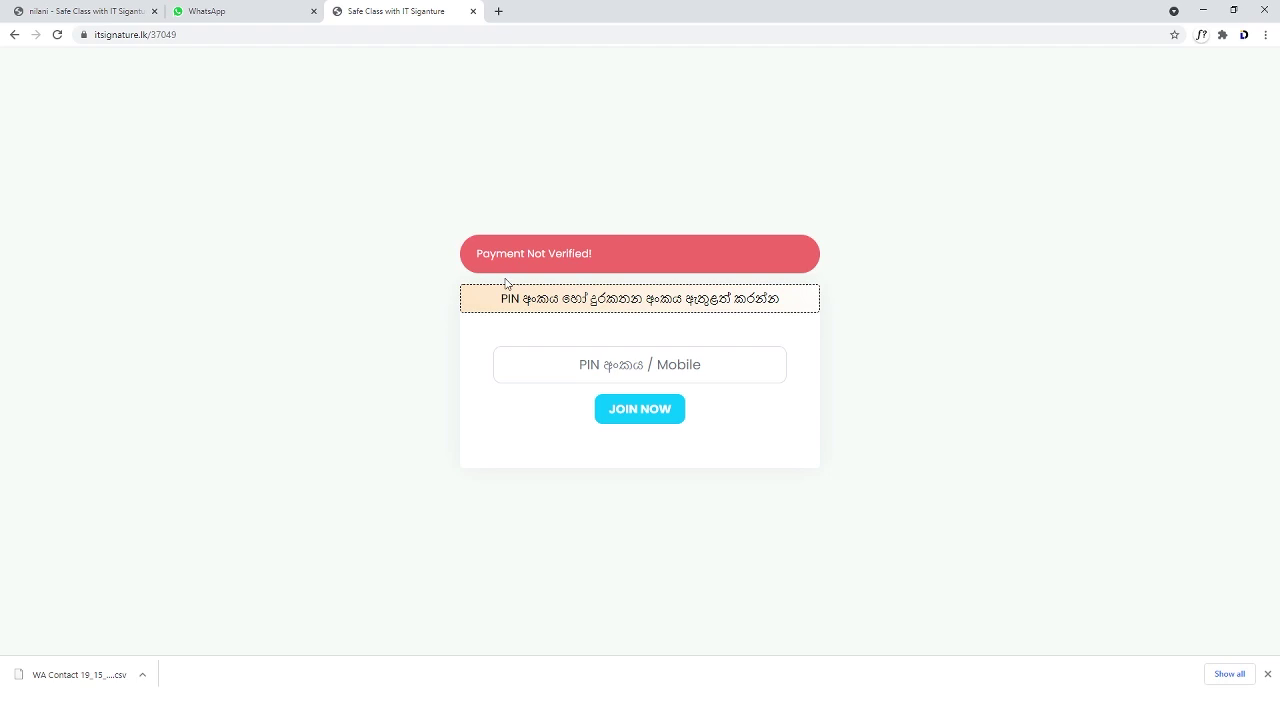
left_click(683, 375)
left_click(128, 11)
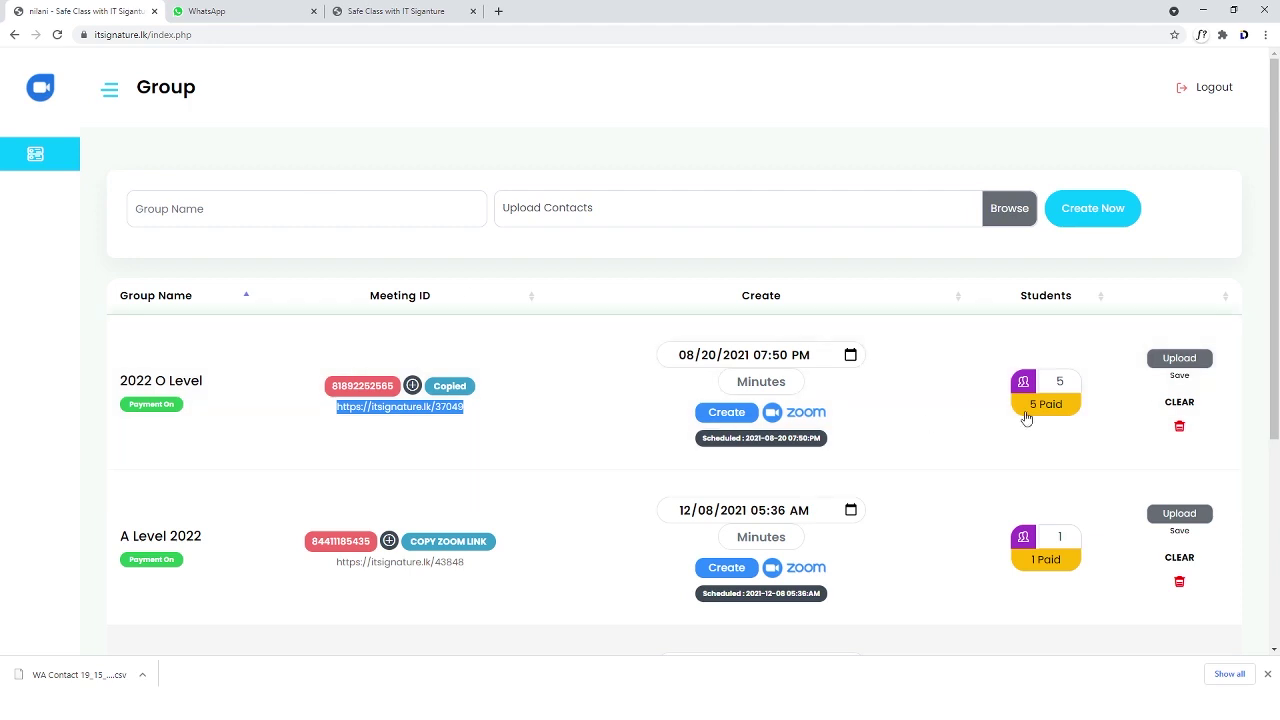
Step: Join with a paid student's mobile number copied from the 5 Paid list and enter the SMS PIN
left_click(1055, 404)
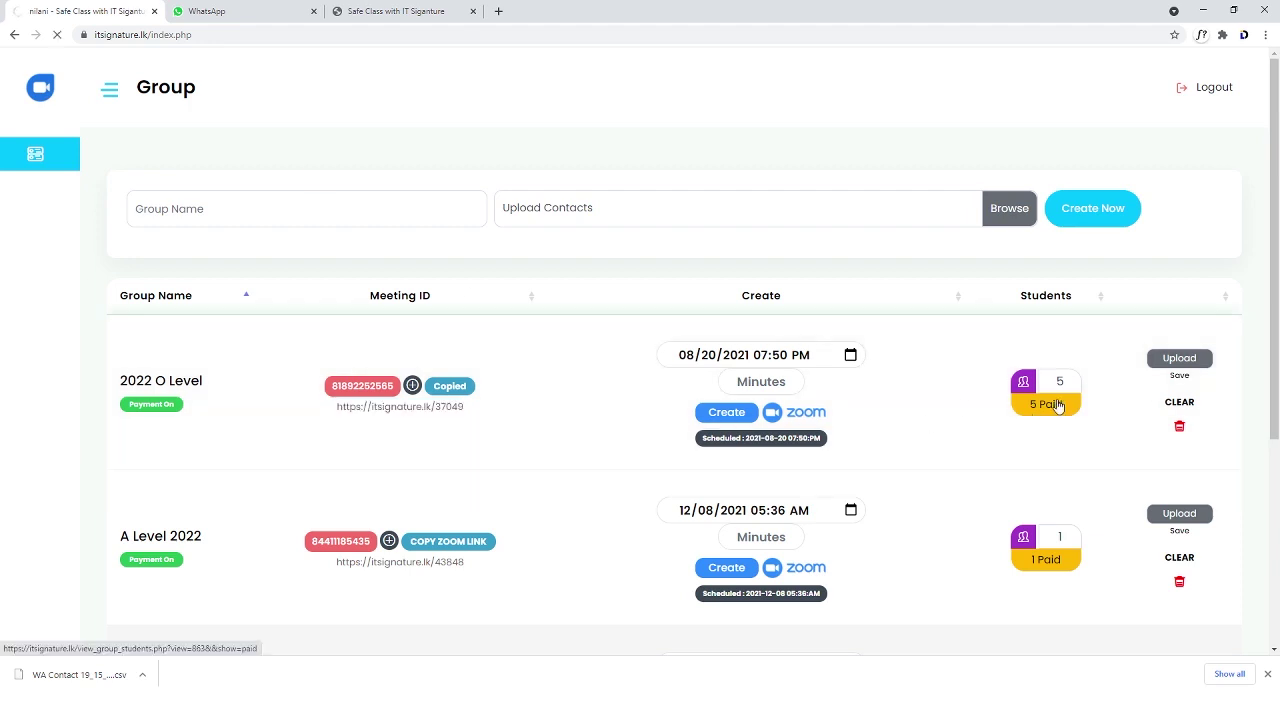
scroll(46, 343, "down", 2)
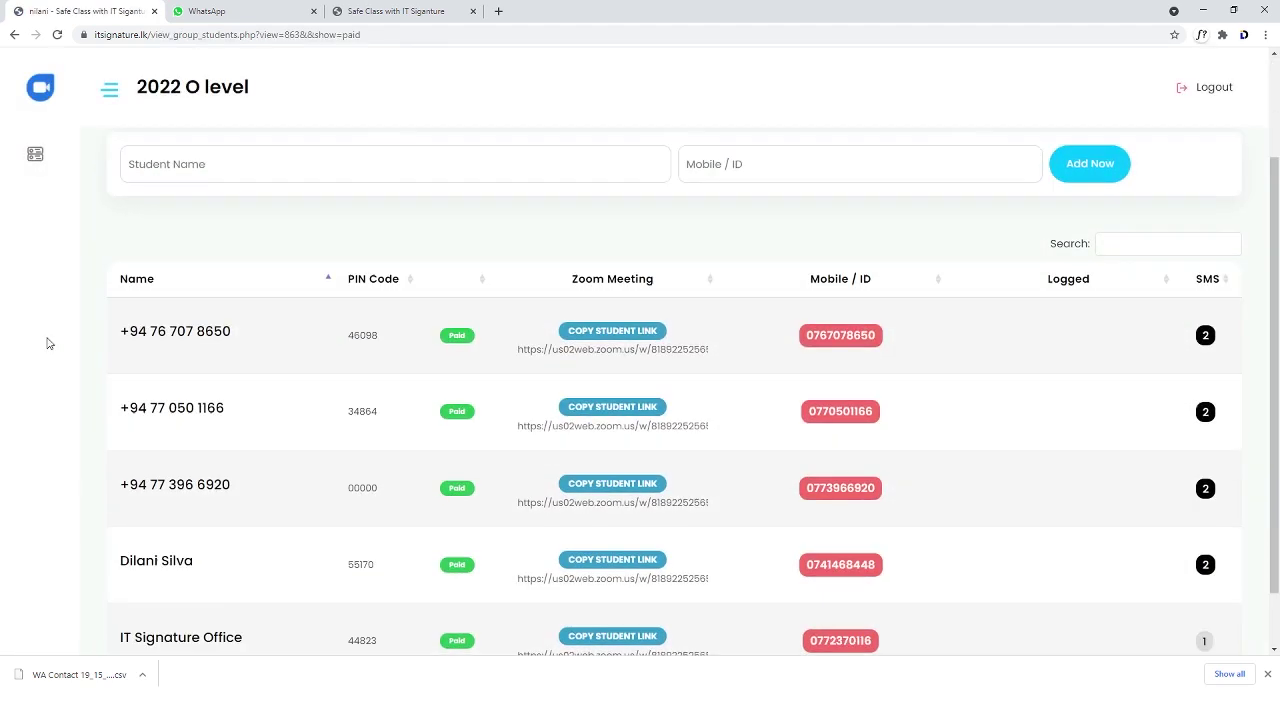
left_click(814, 497)
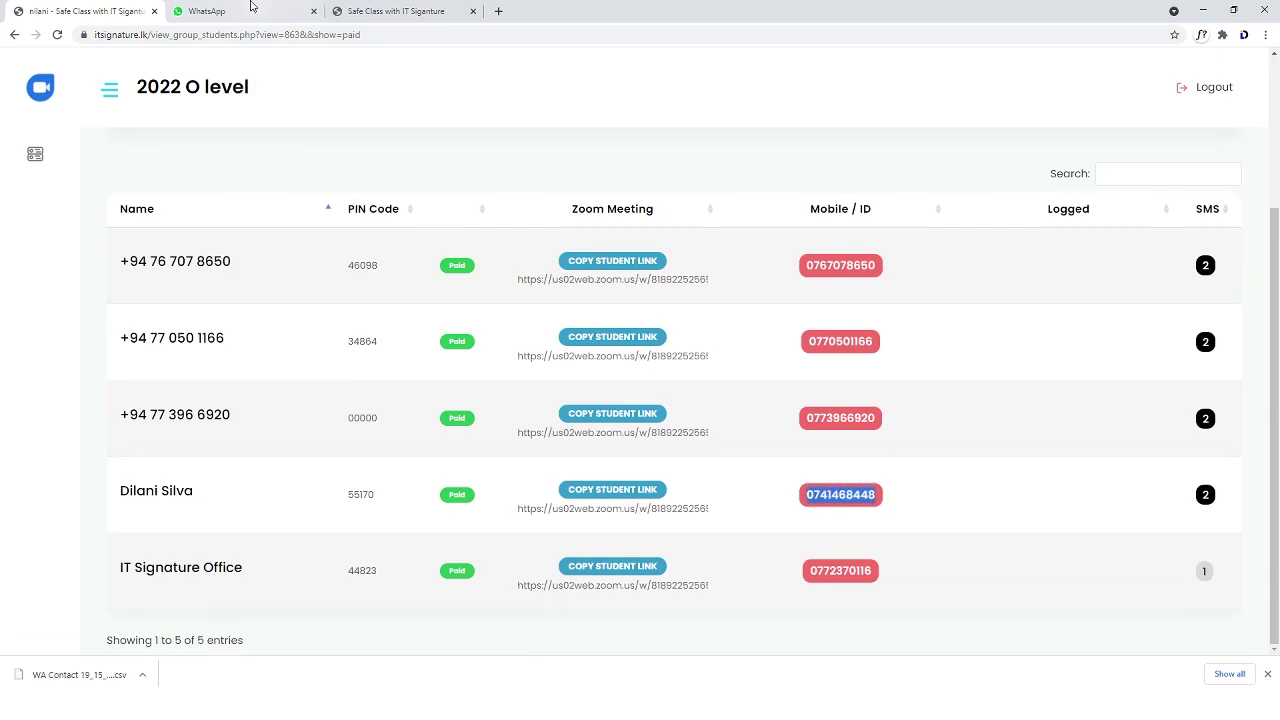
key("ctrl+v")
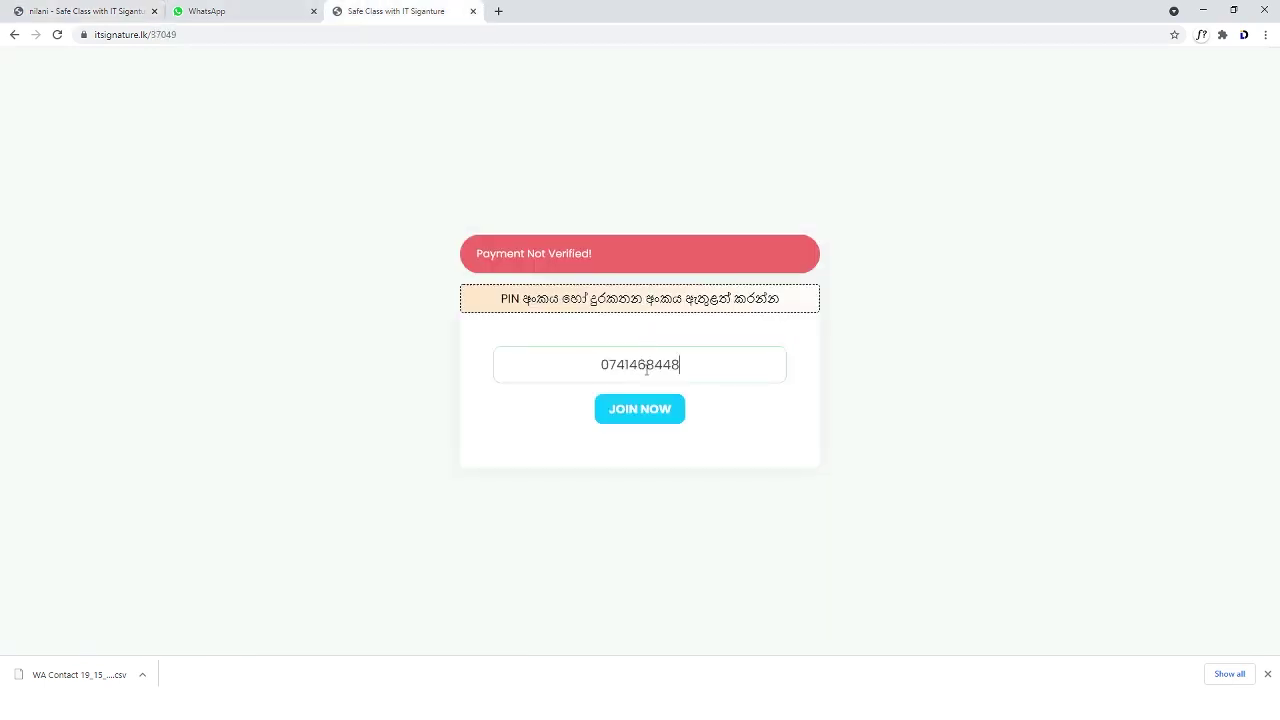
left_click(634, 412)
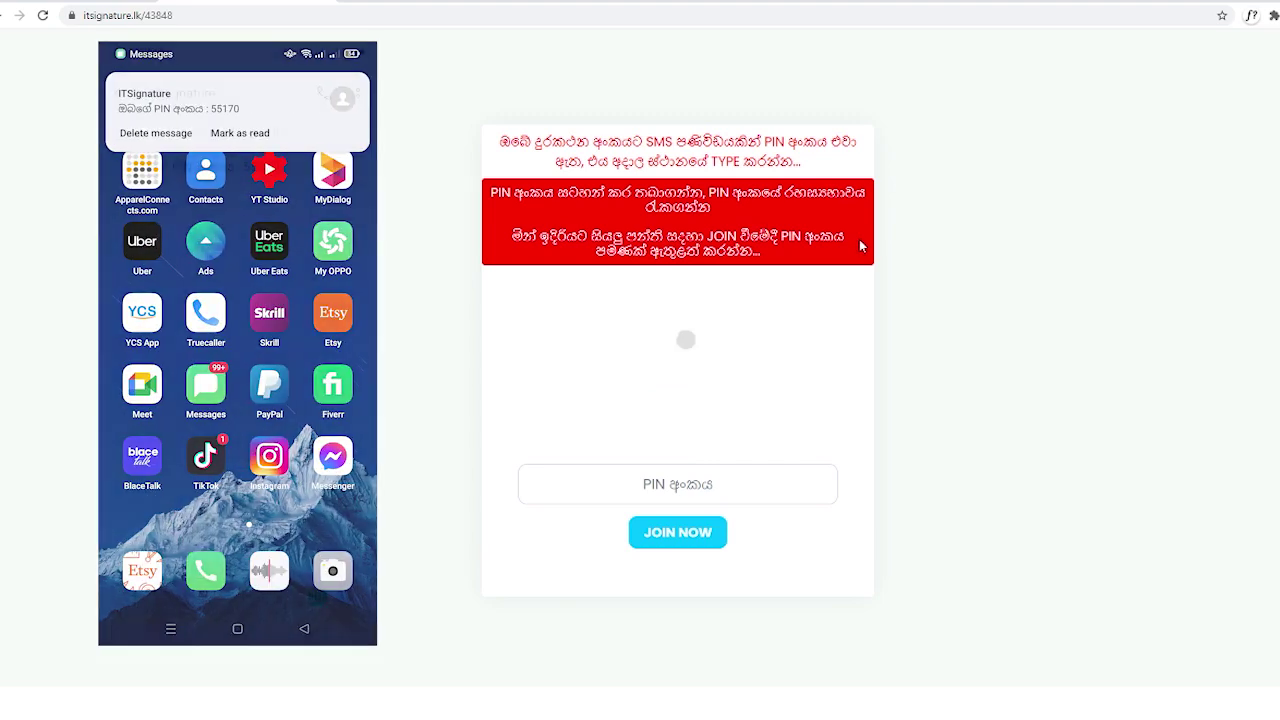
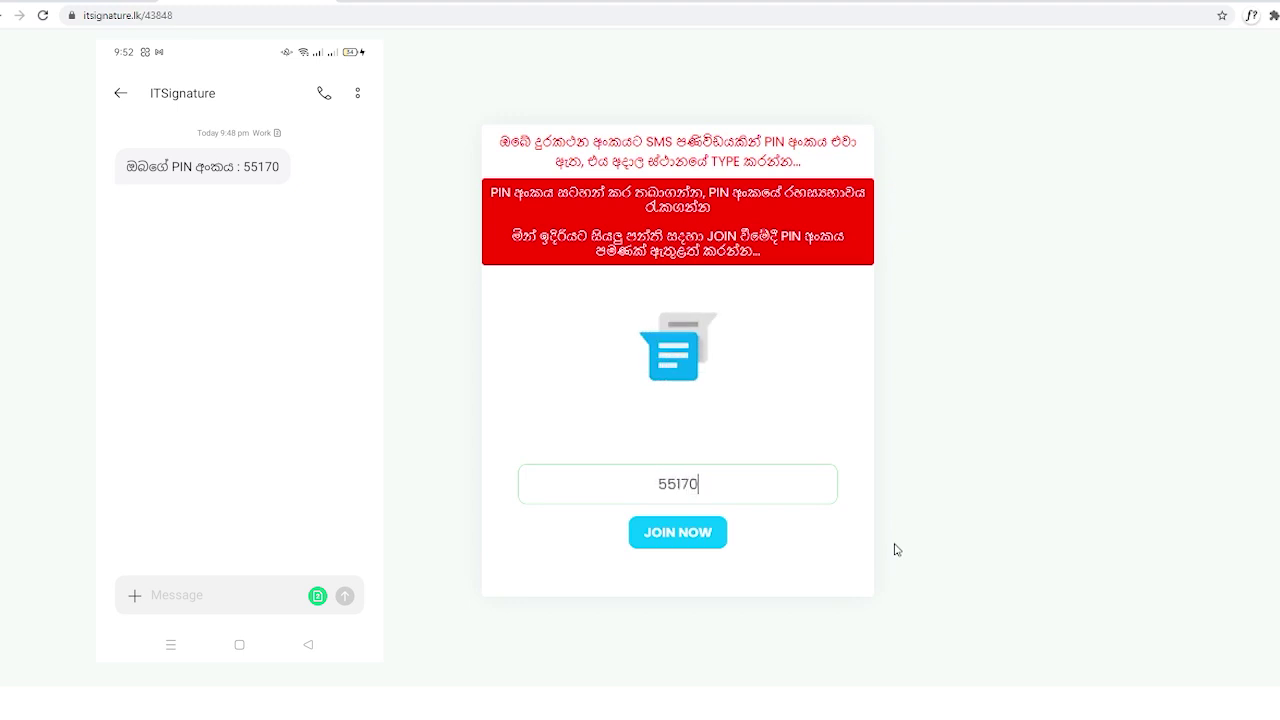